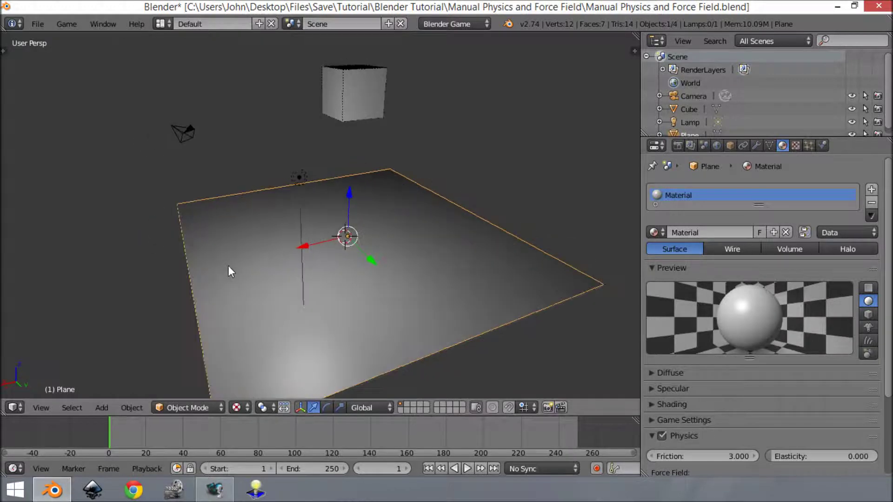
Run the game engine twice to watch the cube pushed up off the force-field plane
key("p")
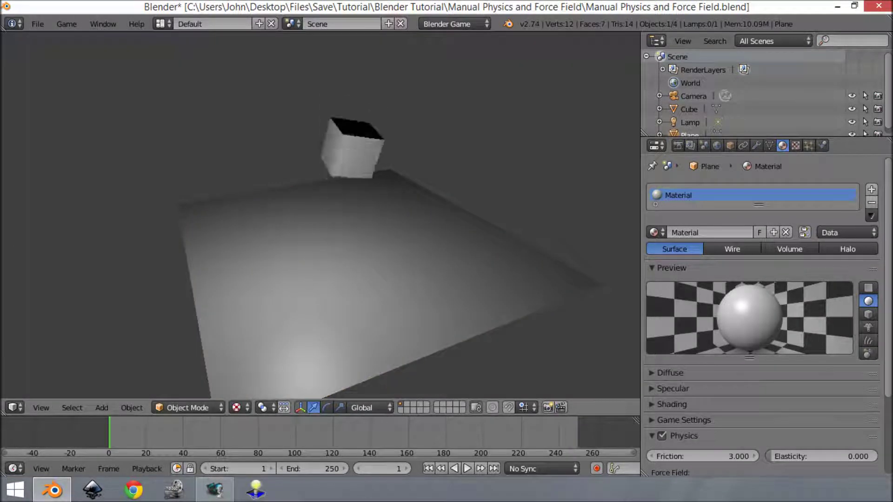
key("Escape")
scroll(740, 455, "down", 4)
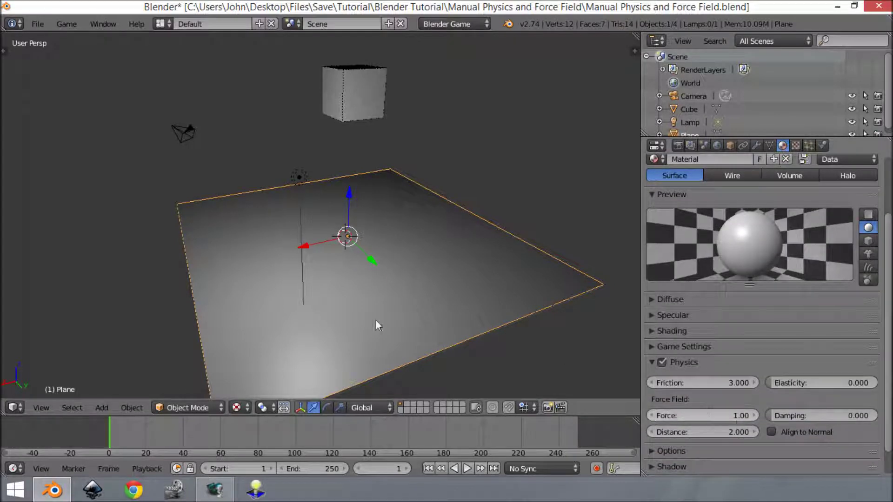
key("p")
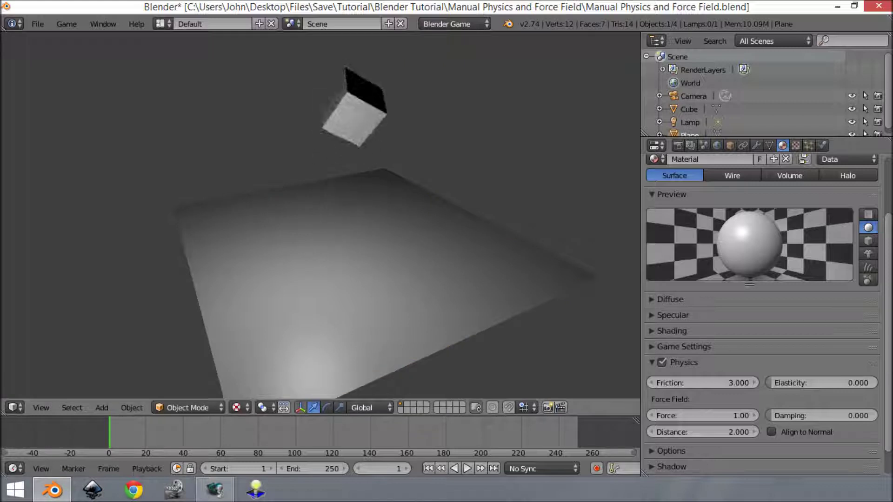
key("Escape")
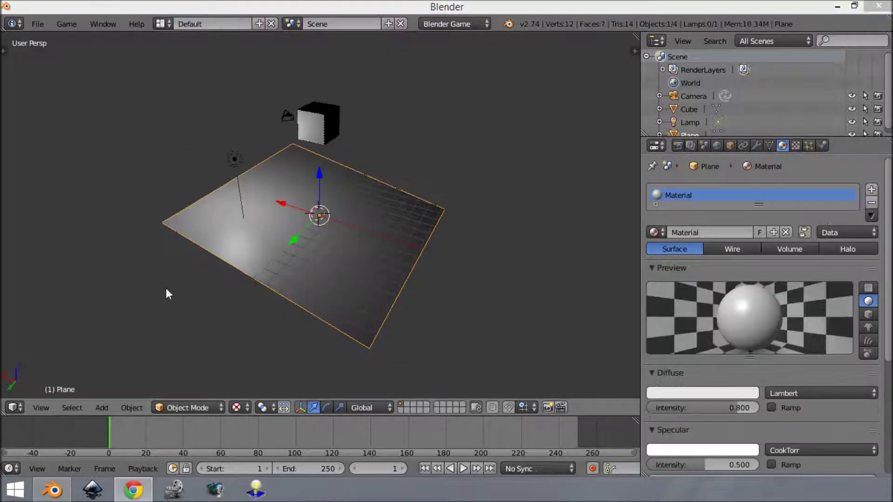
middle_click_drag(166, 289, 314, 204)
key("p")
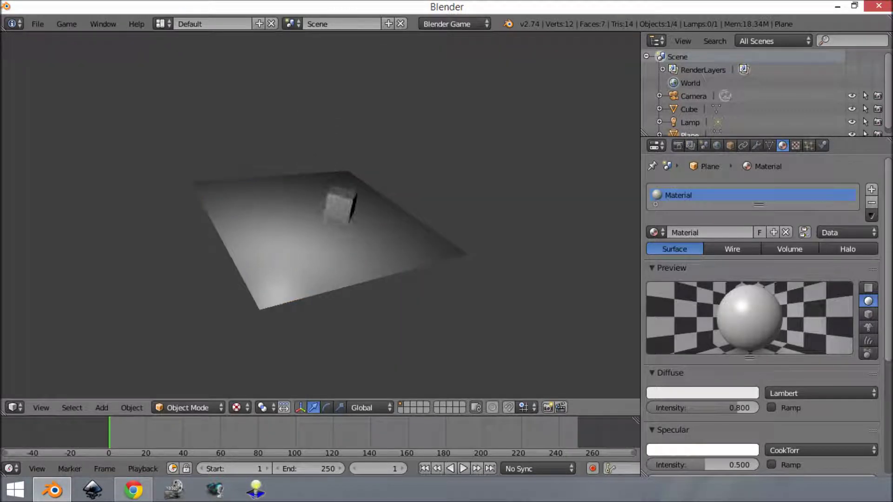
key("Escape")
mouse_move(409, 213)
middle_mouse_down()
mouse_move(461, 256)
mouse_move(393, 214)
middle_mouse_up()
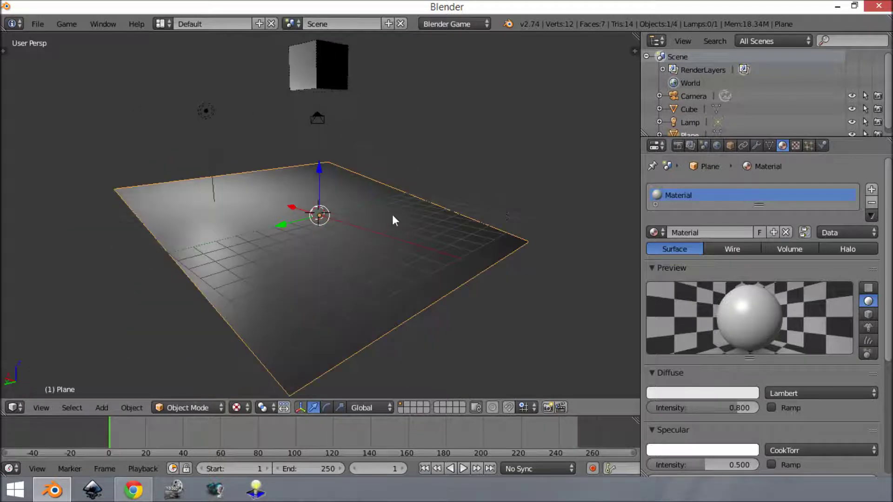
middle_click_drag(211, 216, 206, 136)
key("a")
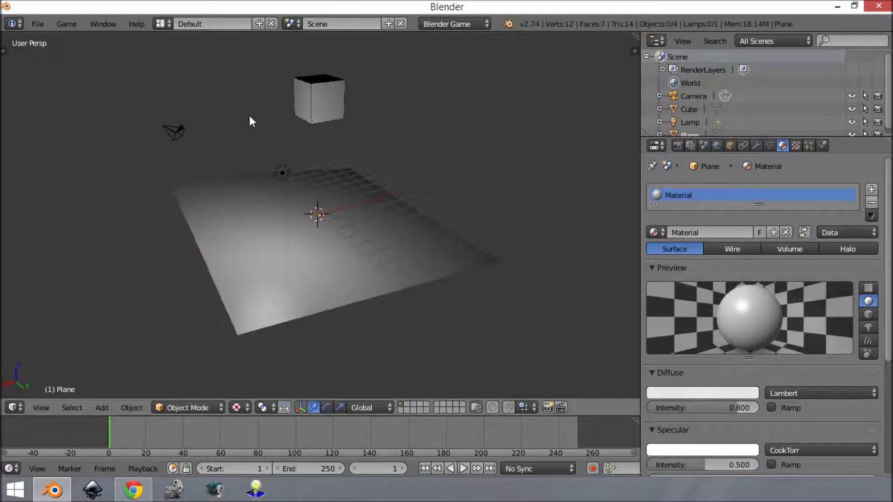
key("p")
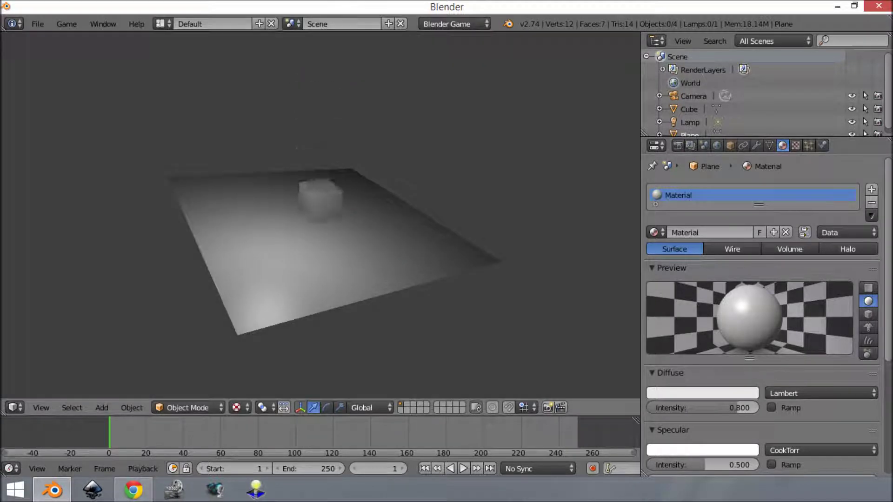
key("Escape")
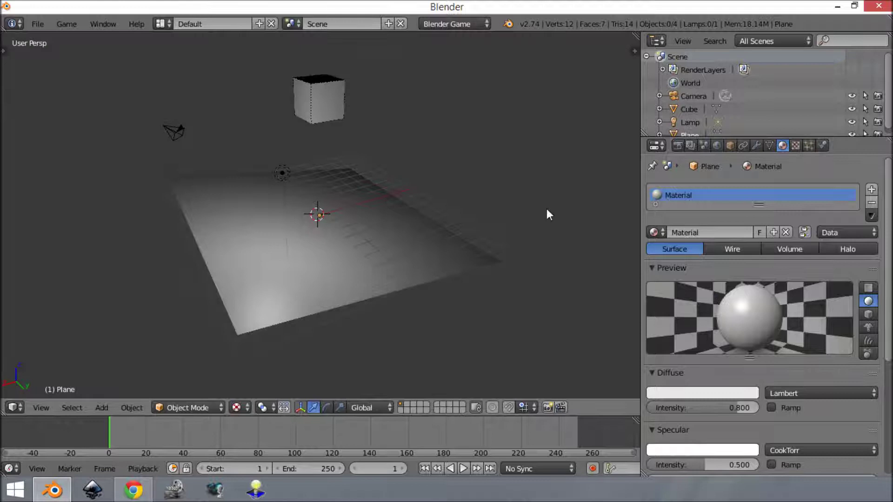
middle_click_drag(507, 188, 381, 195)
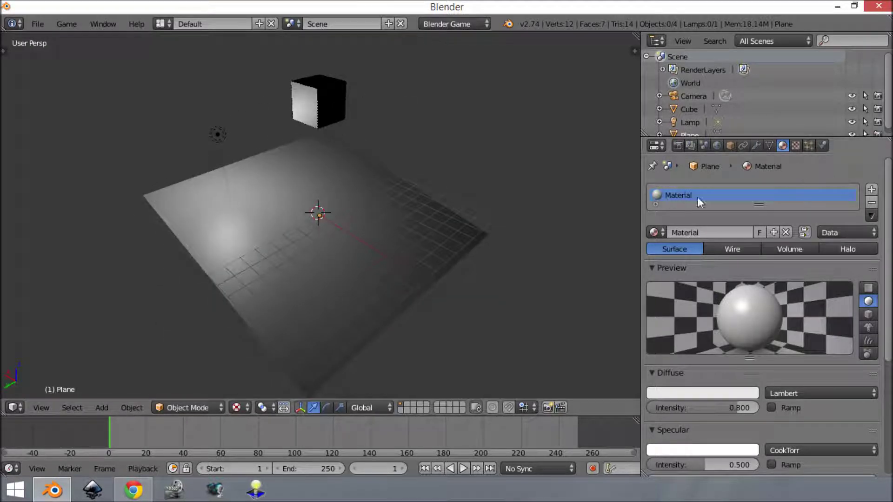
Collapse the Diffuse, Specular and Shading panels and expand the plane material's Physics panel
scroll(800, 243, "down", 8)
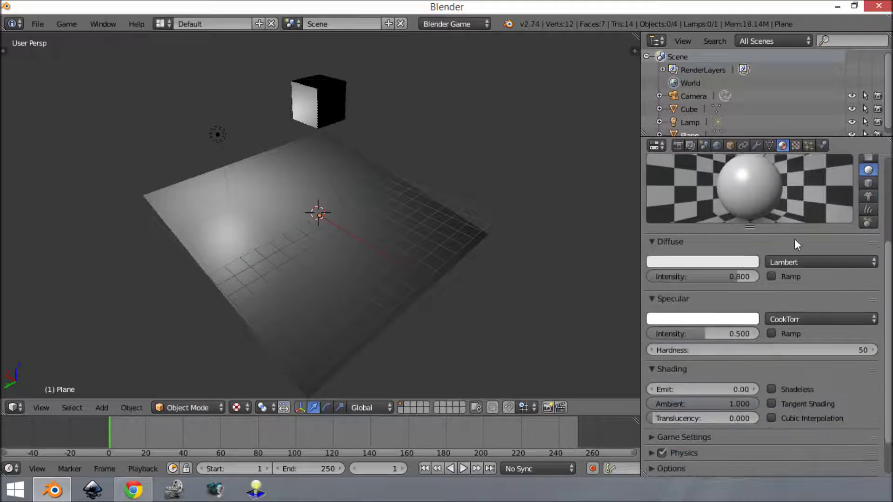
left_click(657, 216)
left_click(655, 232)
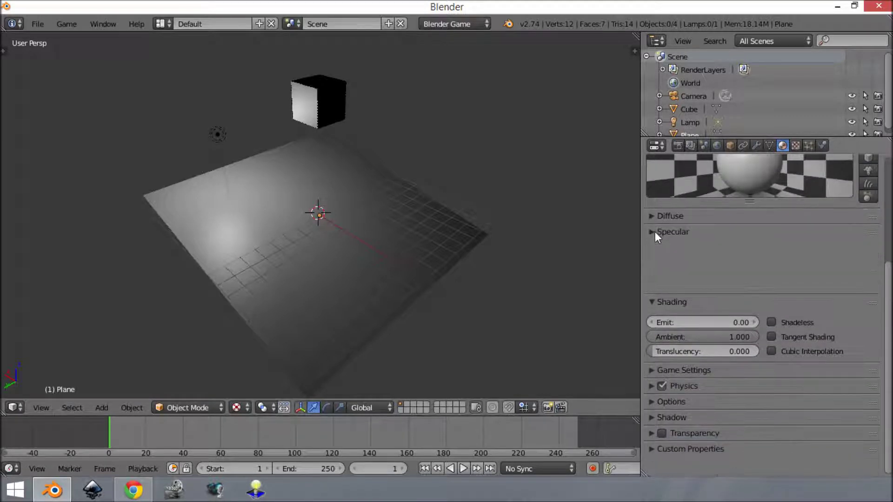
left_click(651, 246)
left_click(661, 278)
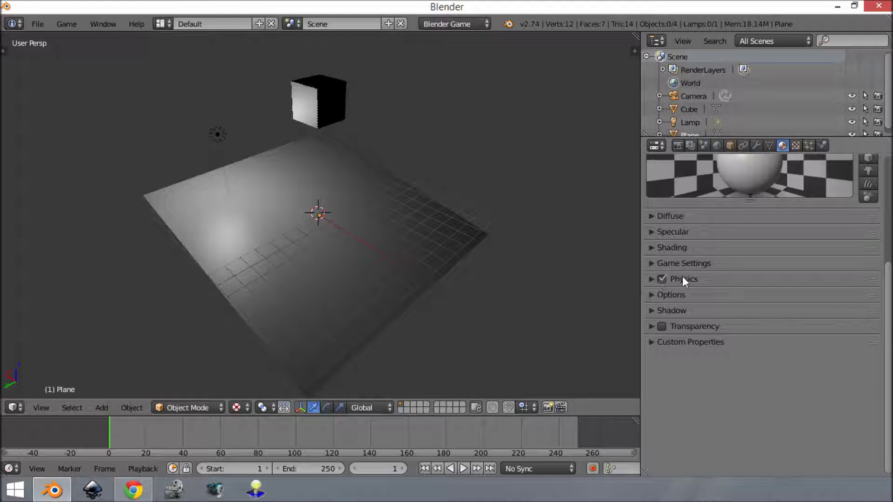
left_click(650, 279)
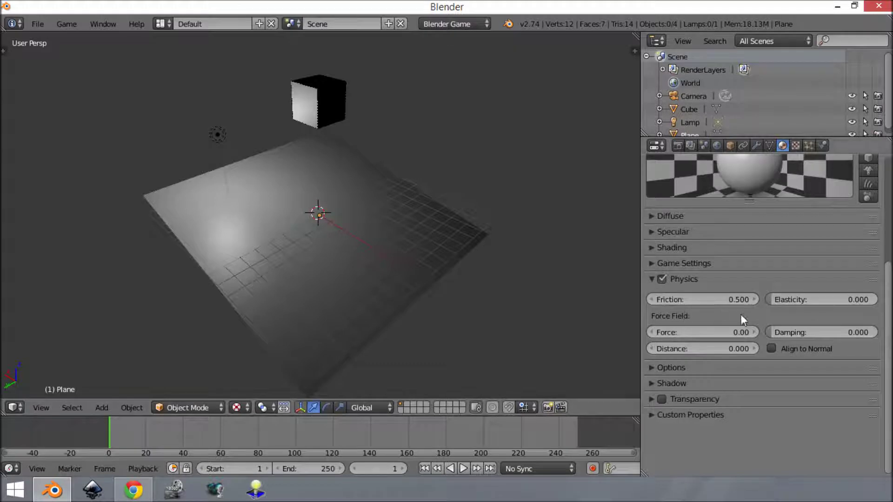
Set the plane material's Friction to 3 and test-run the game
left_click(711, 299)
type("3")
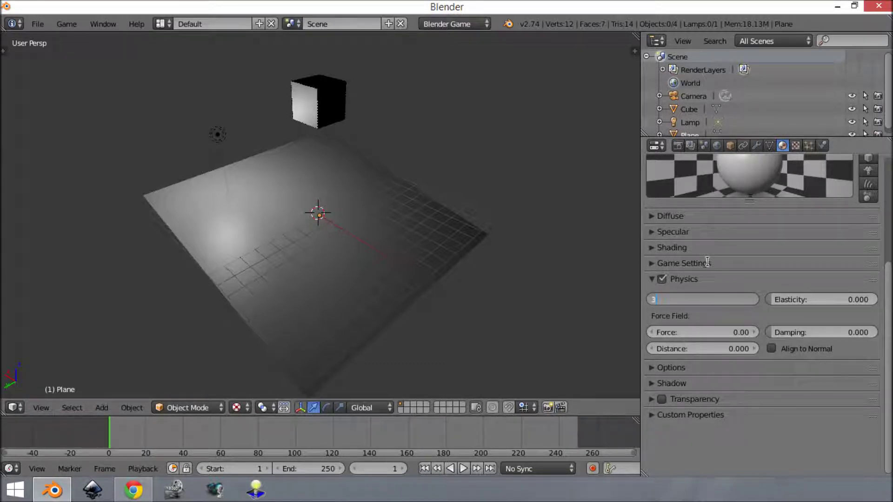
key("Return")
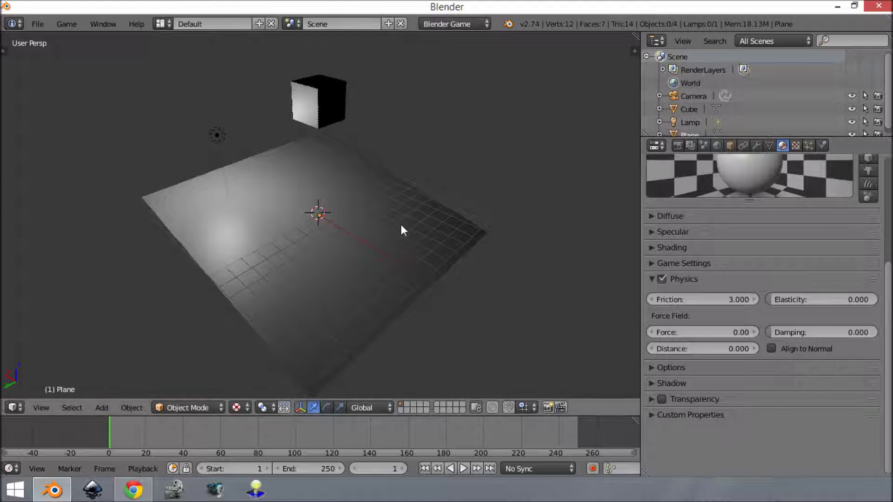
key("p")
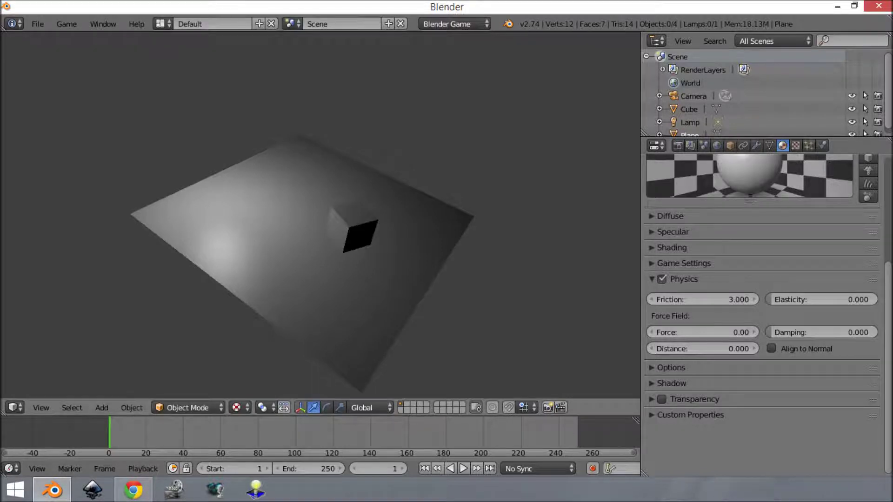
key("Escape")
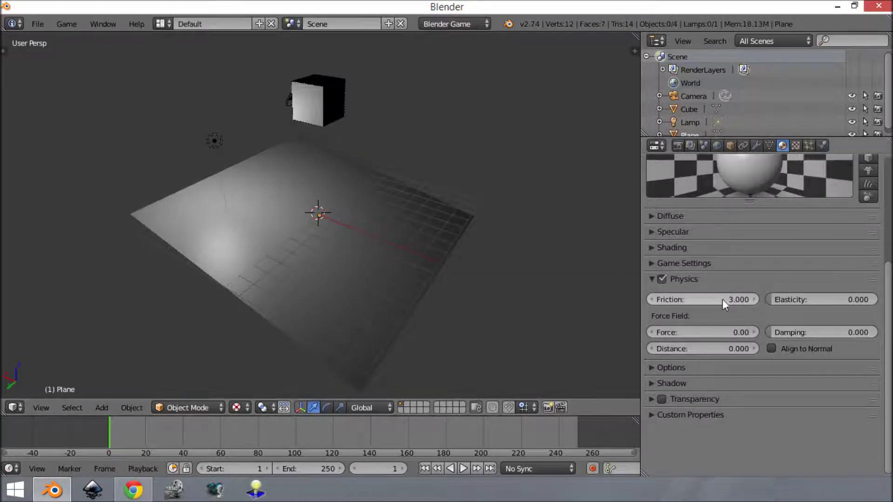
scroll(733, 308, "up", 2)
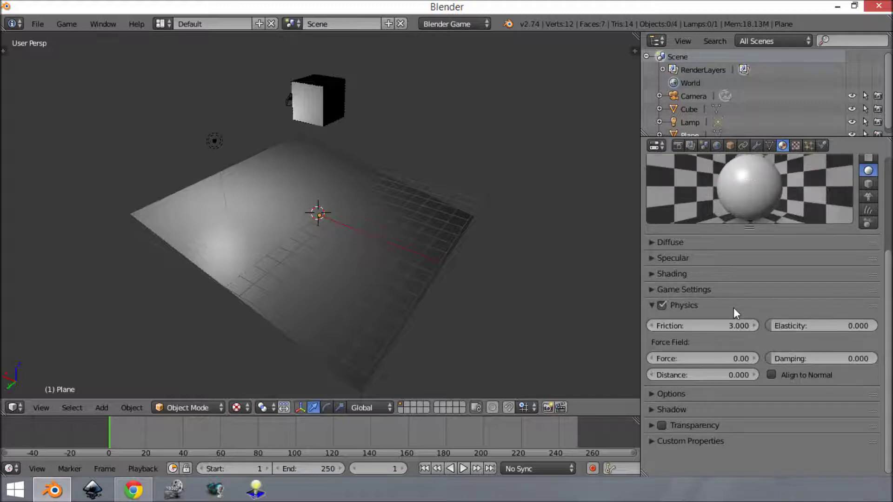
mouse_move(716, 326)
left_mouse_down()
mouse_move(674, 326)
mouse_move(717, 326)
left_mouse_up()
mouse_move(347, 234)
middle_mouse_down()
mouse_move(476, 243)
mouse_move(283, 183)
mouse_move(221, 200)
middle_mouse_up()
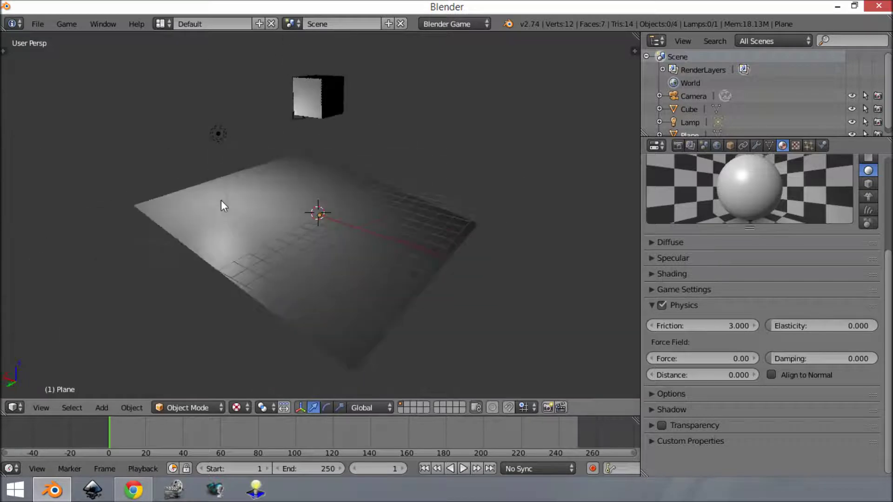
mouse_move(788, 327)
left_mouse_down()
mouse_move(879, 326)
mouse_move(771, 325)
left_mouse_up()
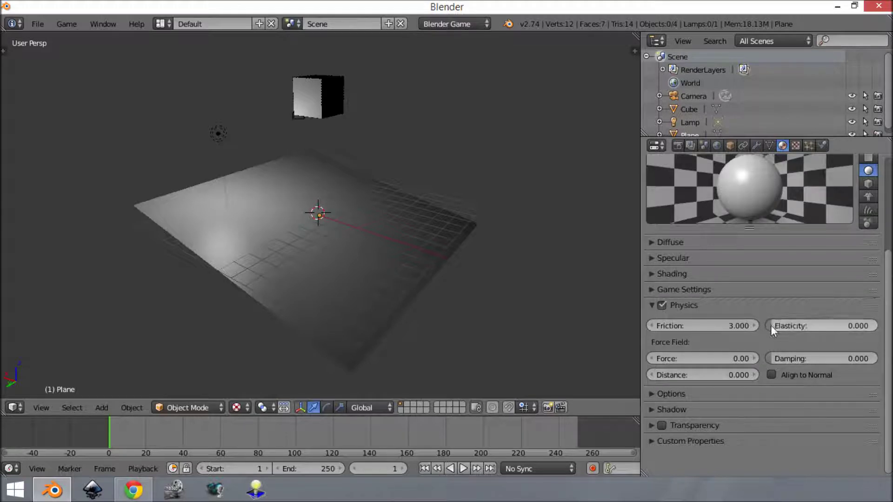
middle_click_drag(396, 296, 466, 279)
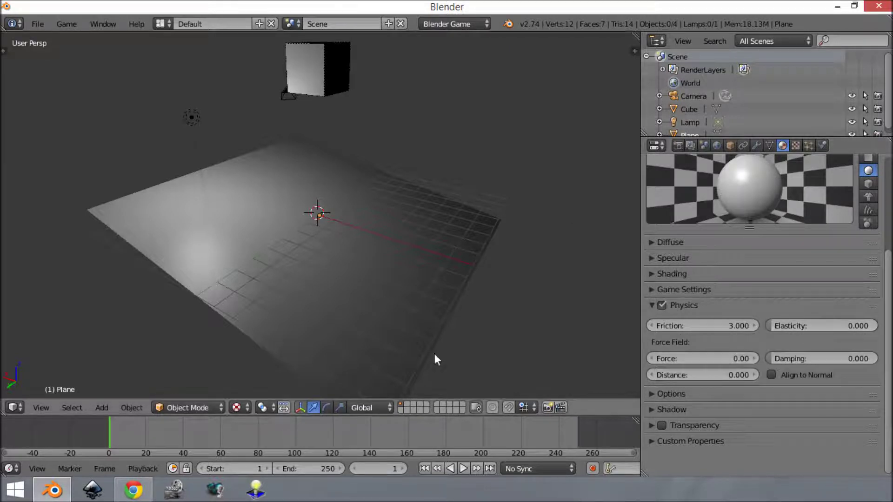
middle_click_drag(499, 294, 703, 325)
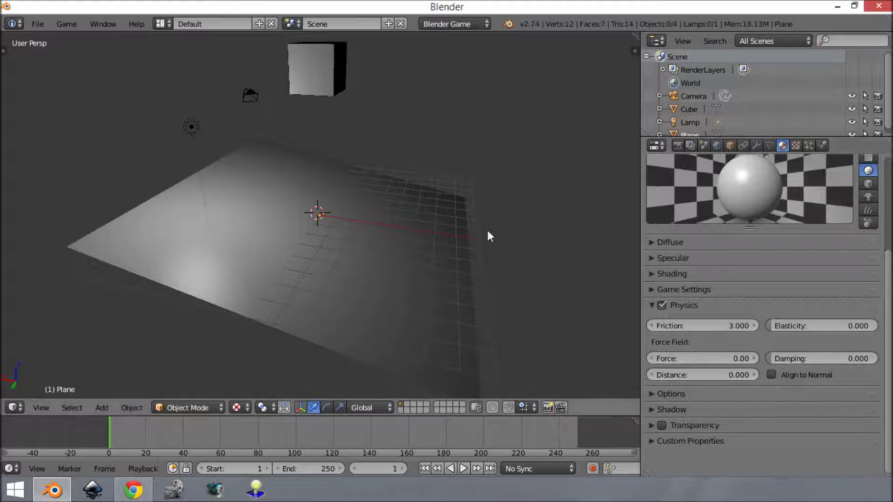
middle_click_drag(285, 243, 488, 294)
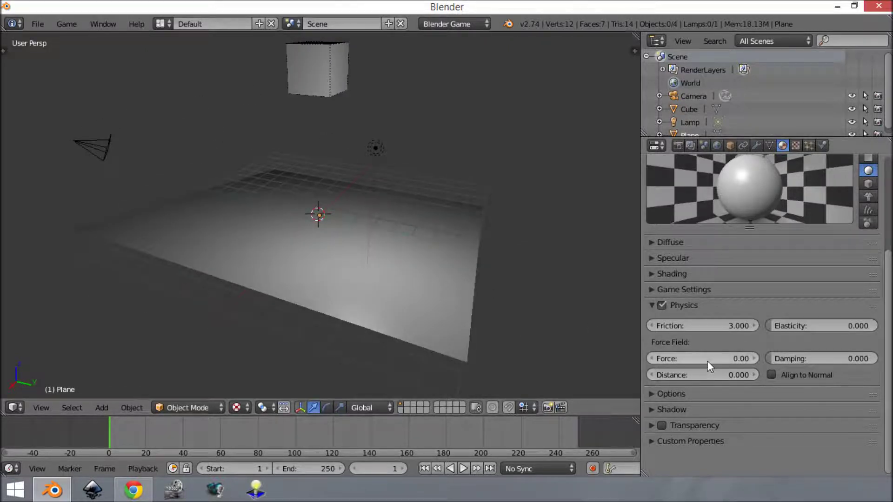
middle_click_drag(324, 232, 285, 244)
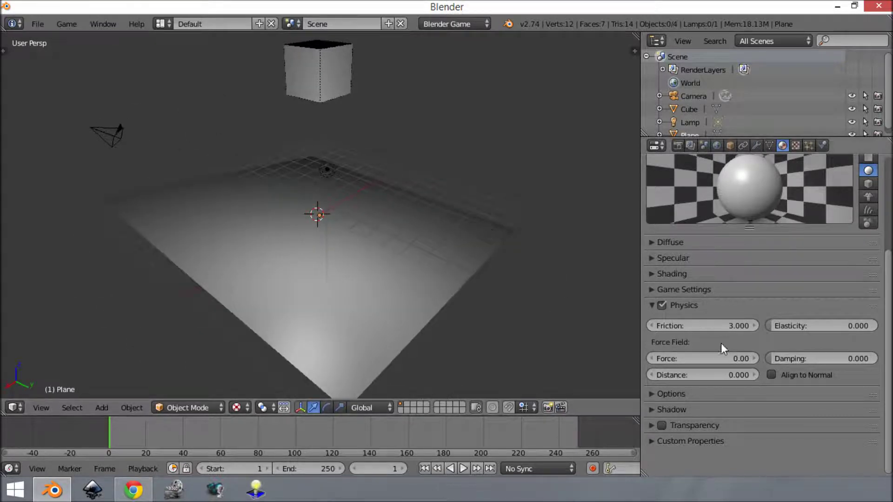
middle_click_drag(488, 285, 434, 271)
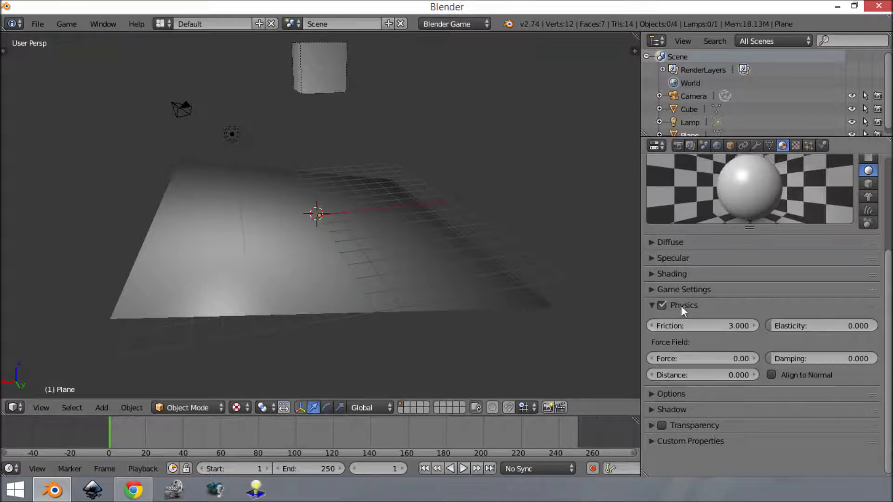
Set the material force field to Force 1 and Distance 2, then start the game
left_click(727, 361)
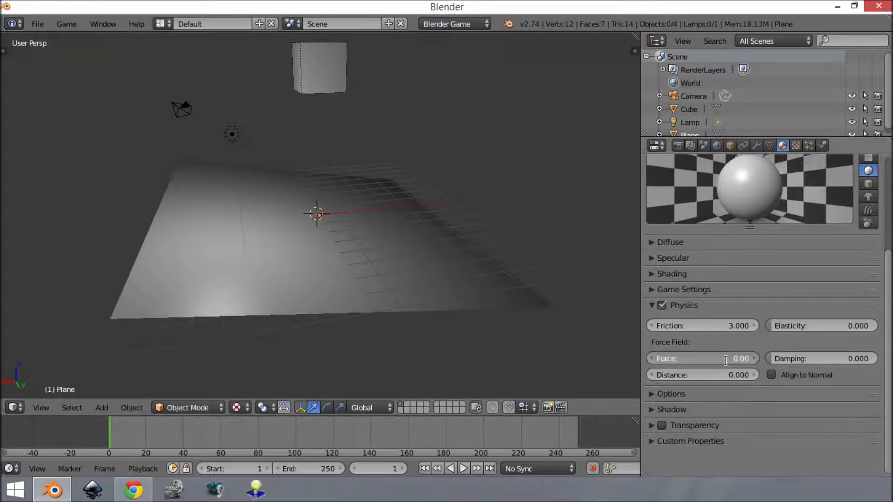
type("1")
key("Return")
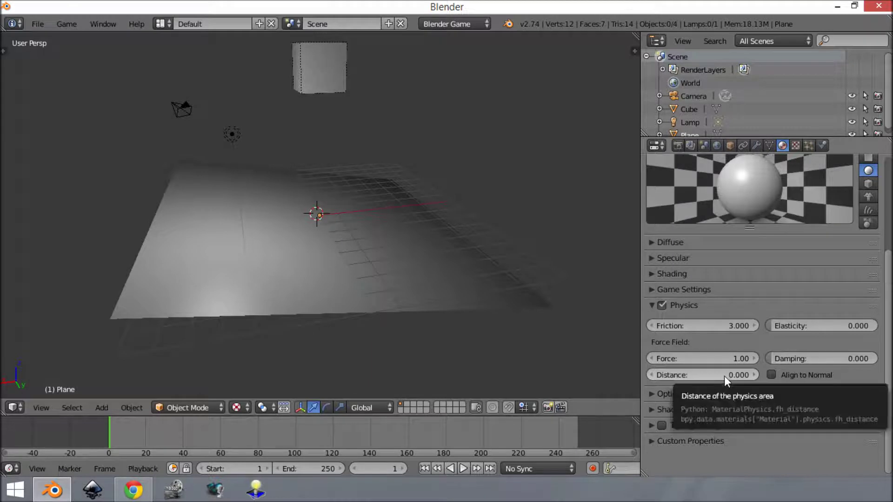
left_click(725, 376)
type("2")
key("Return")
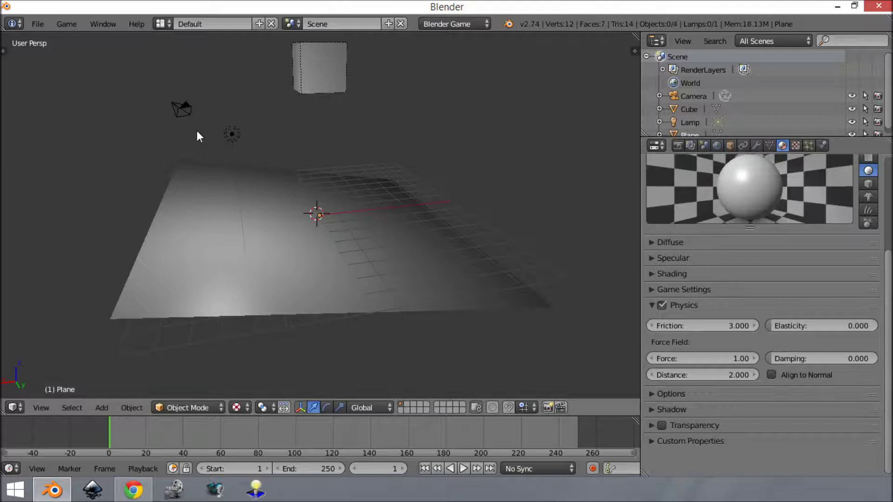
middle_click_drag(198, 132, 370, 143)
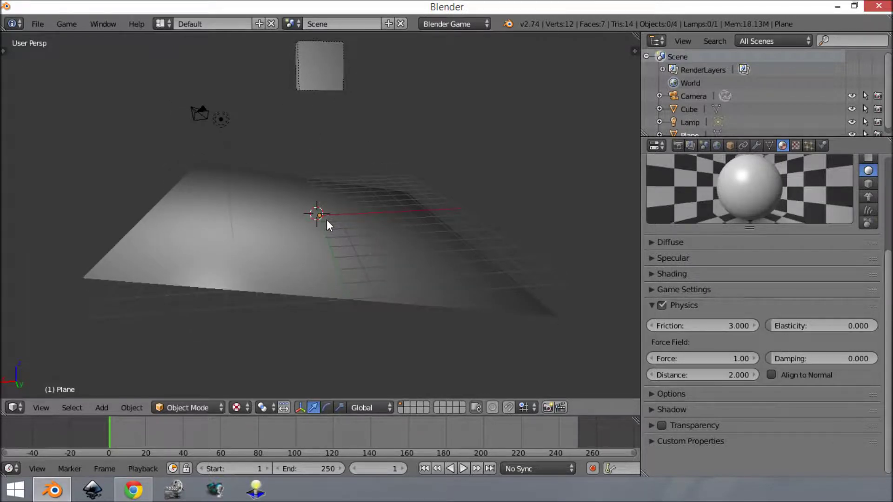
key("p")
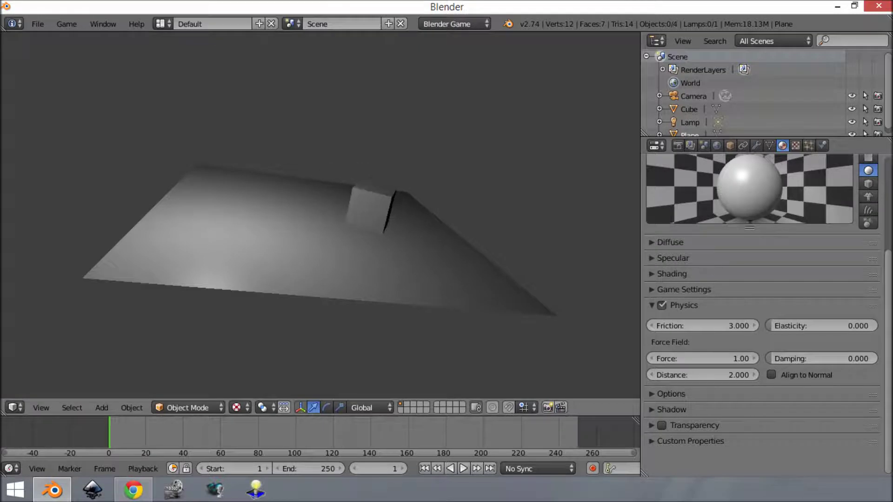
Stop the game and select the Cube in the viewport
key("Escape")
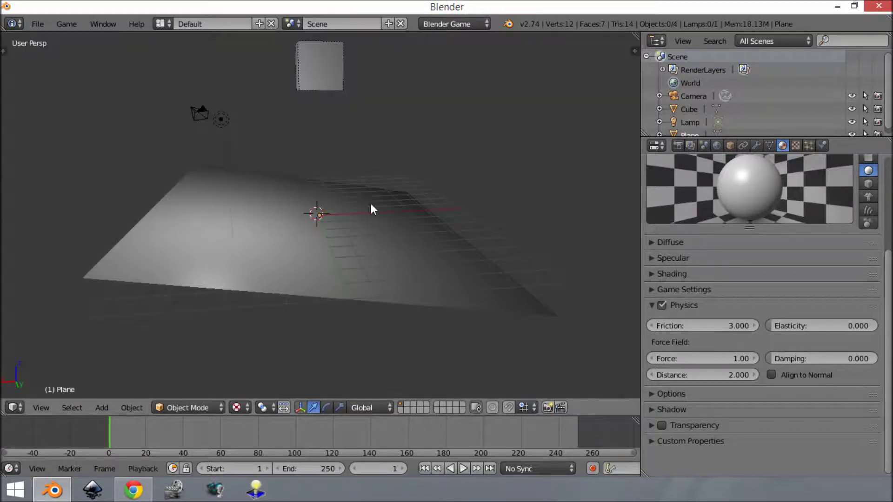
right_click(339, 82)
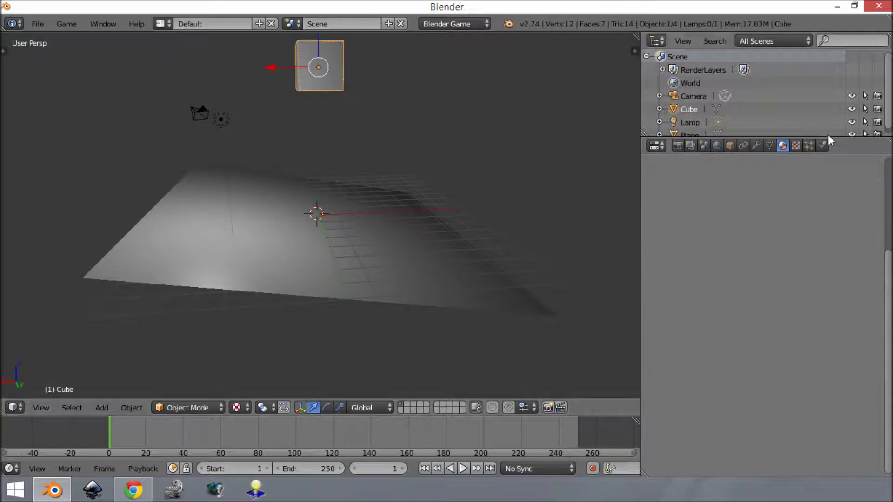
right_click(268, 259)
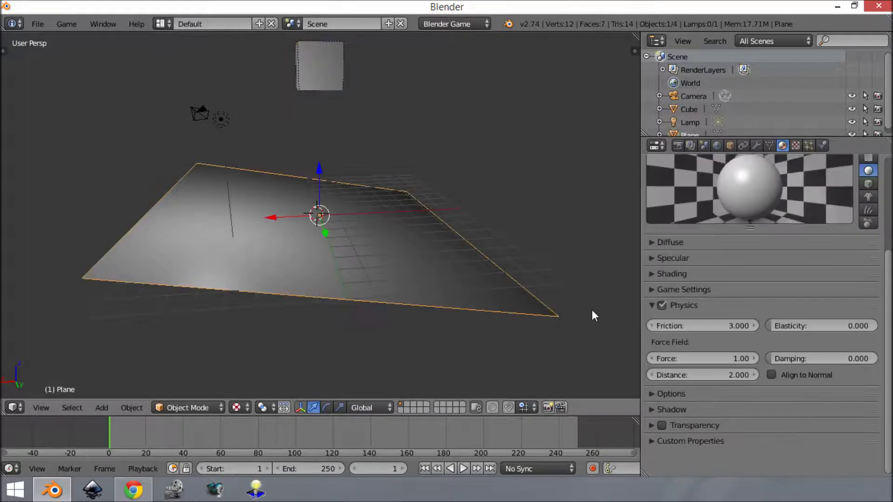
right_click(314, 66)
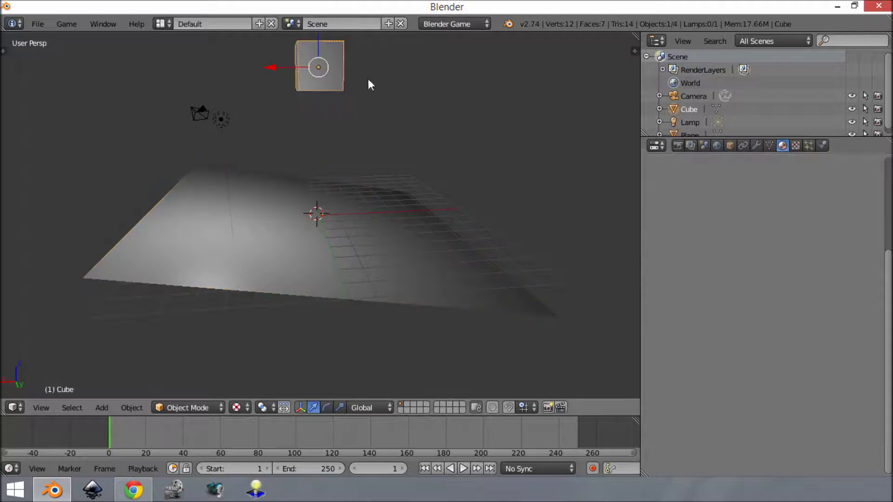
Enable Use Material Force Field in the cube's Rigid Body physics and test-run the game
left_click(823, 146)
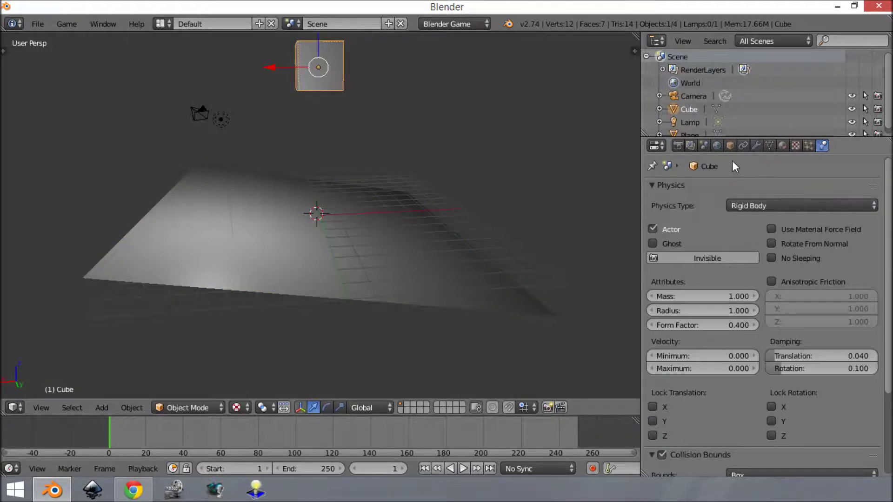
left_click(753, 207)
left_click(771, 228)
scroll(531, 268, "up", 1)
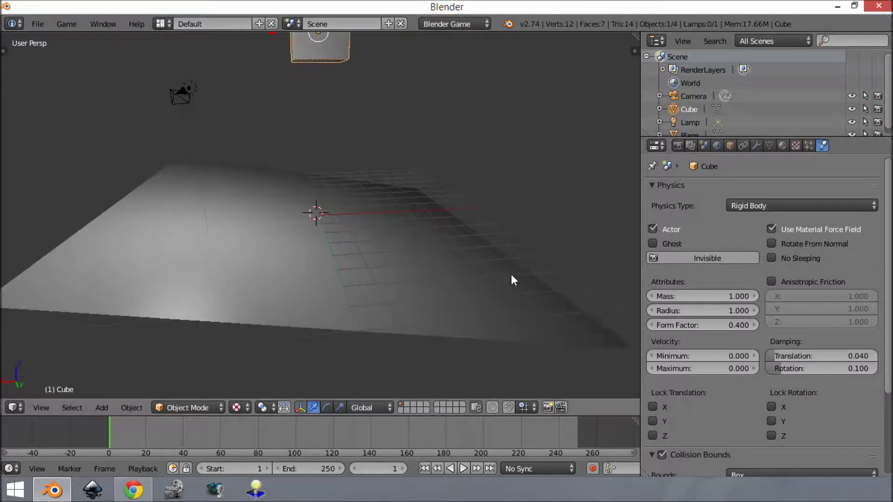
key("p")
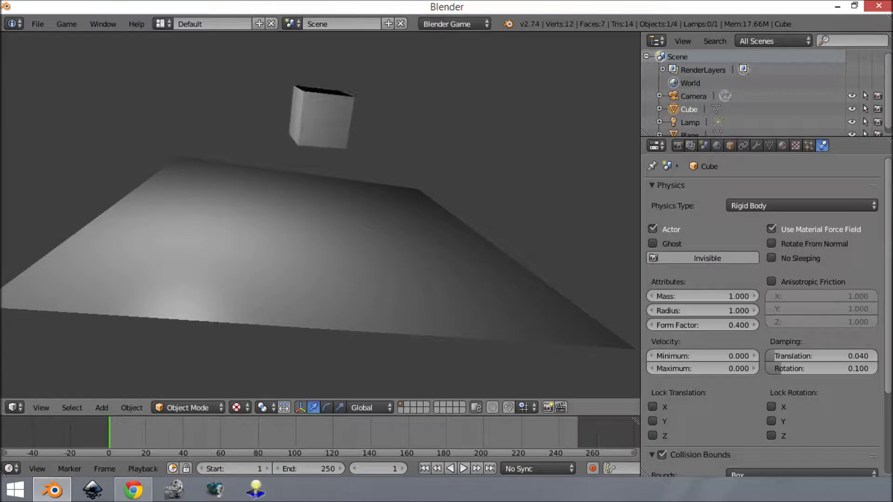
key("Escape")
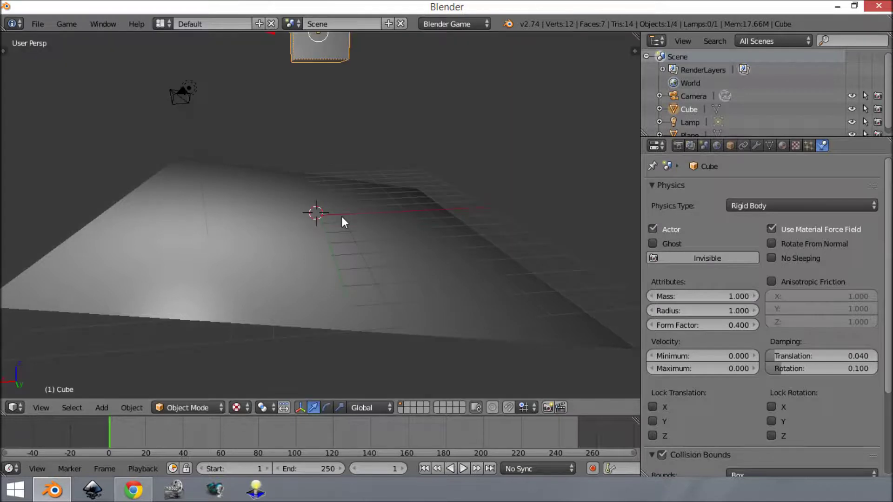
scroll(306, 235, "down", 3)
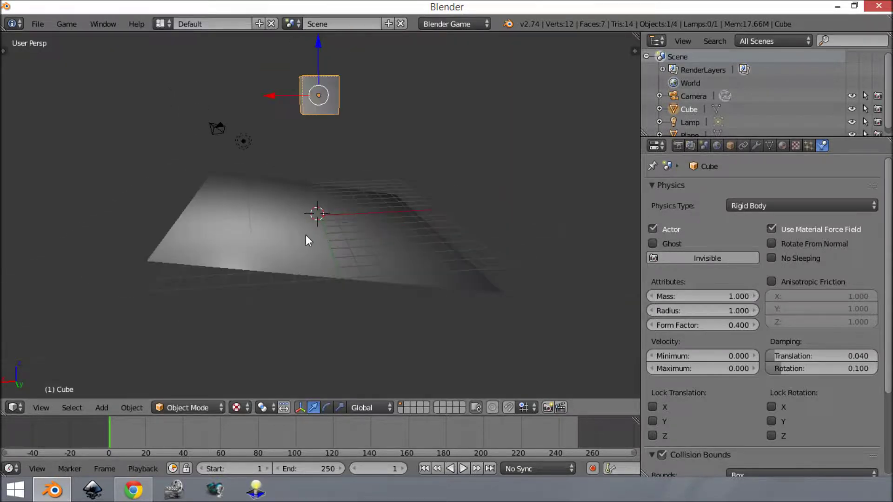
Select the plane, set its material force-field Damping to 0.1, and test-run the game
right_click(305, 236)
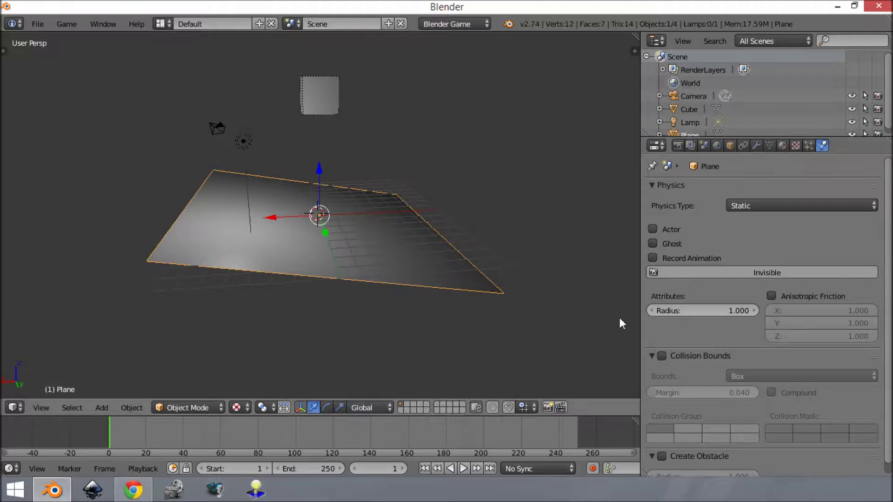
left_click(783, 146)
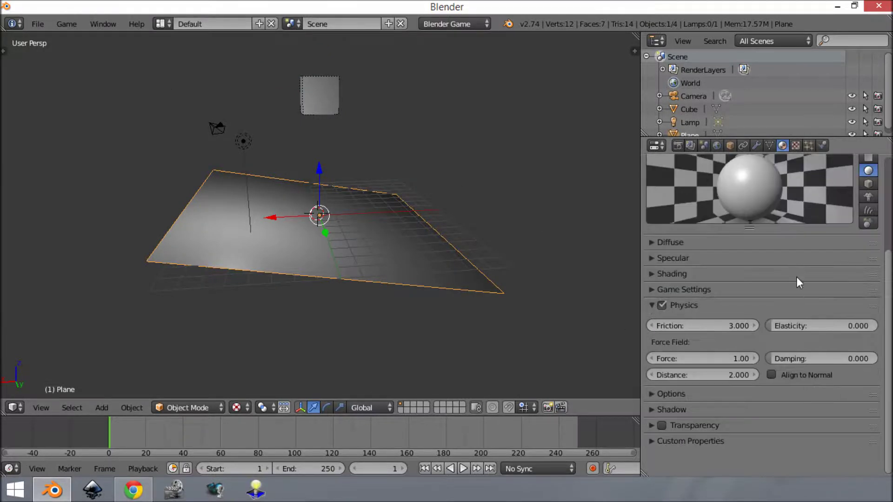
left_click(808, 360)
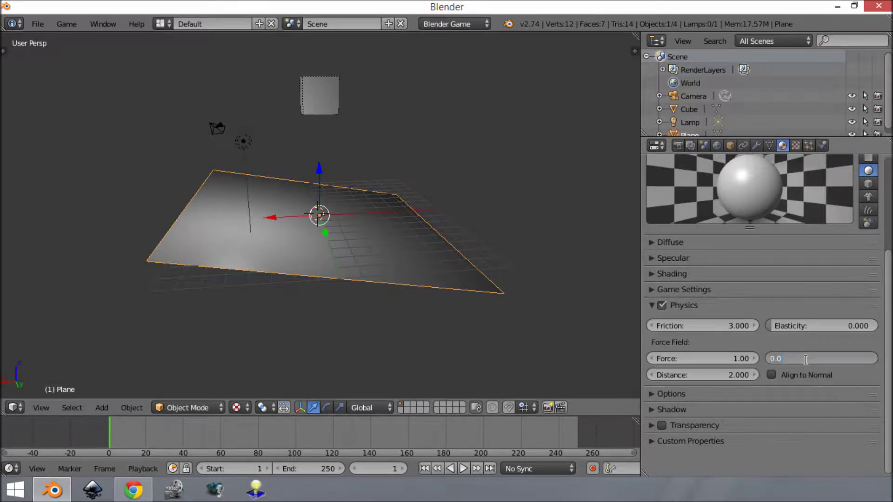
type("0.1")
key("Return")
key("p")
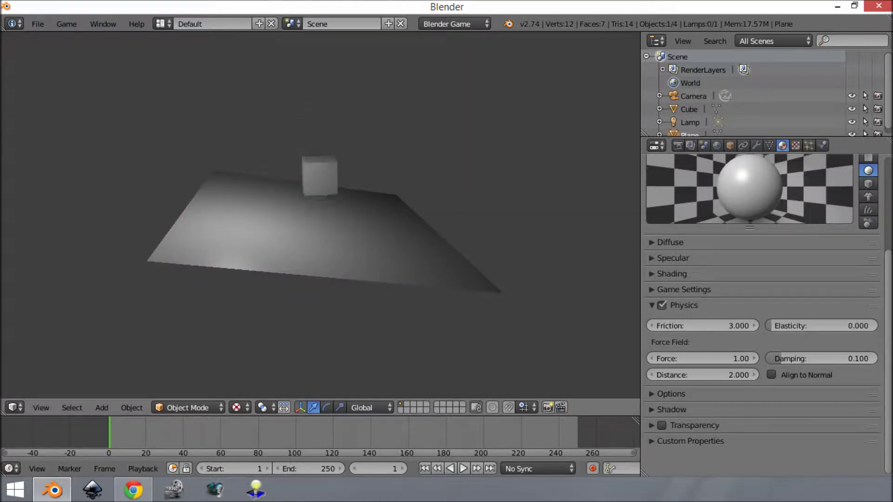
key("Escape")
Raise the force-field Damping to 0.2 and test the cube's drop again
left_click(815, 358)
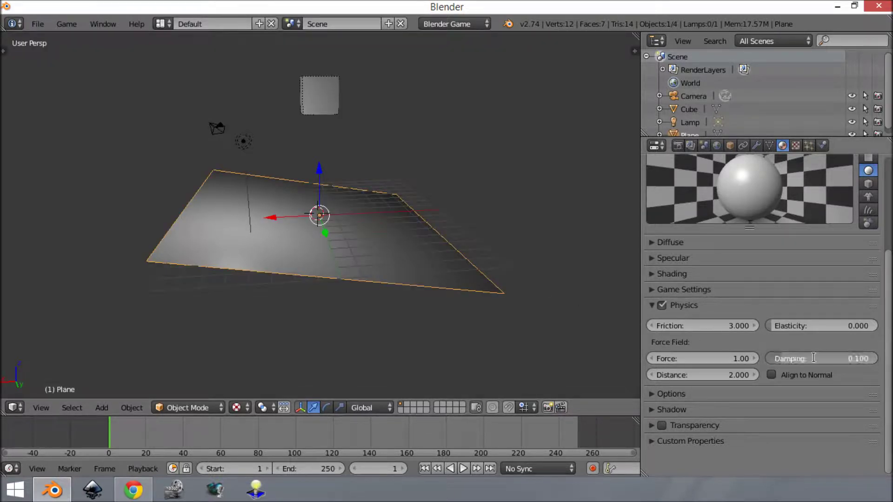
type("0.2")
key("Return")
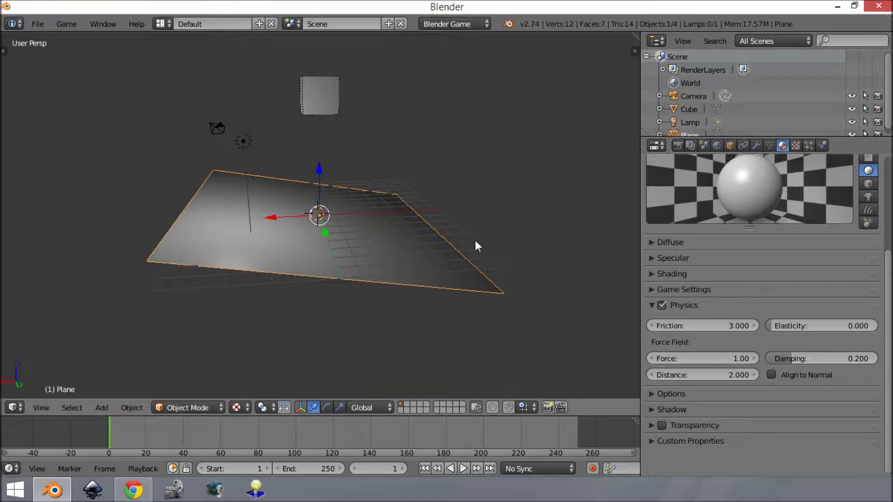
key("p")
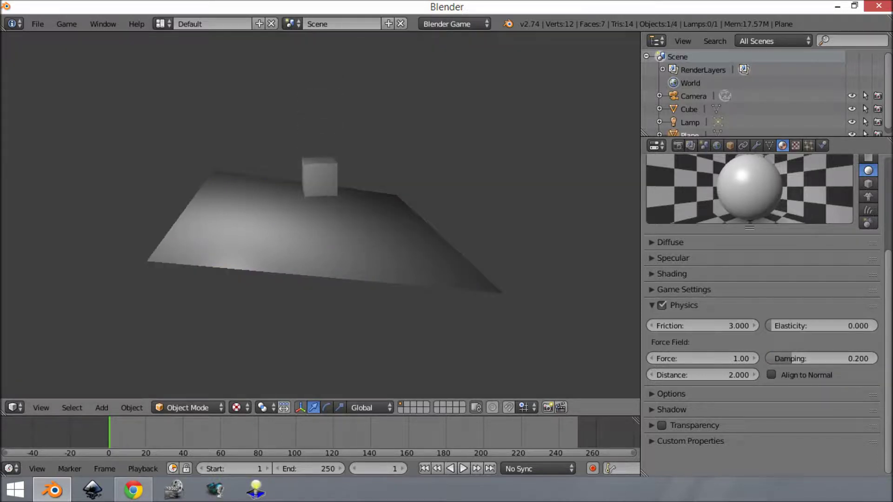
key("Escape")
scroll(286, 200, "up", 3)
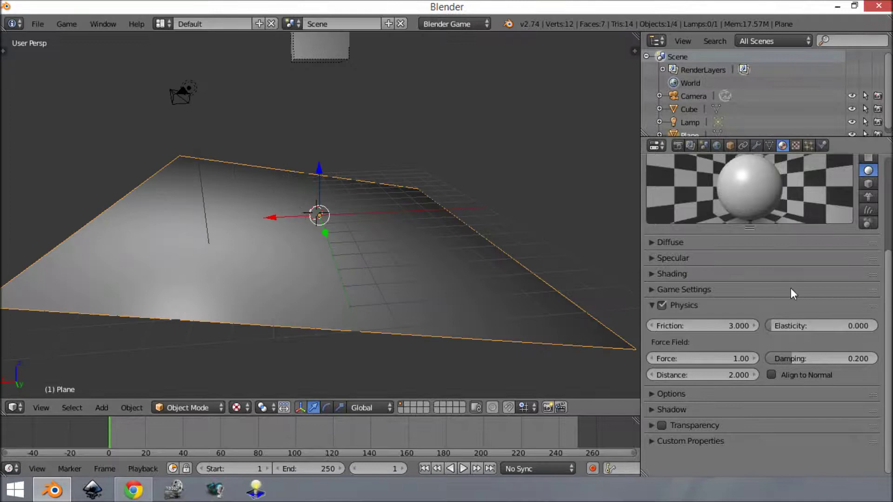
Rerun the game at Damping 0.2, then lower Damping to 0.000 and test again
left_click(821, 357)
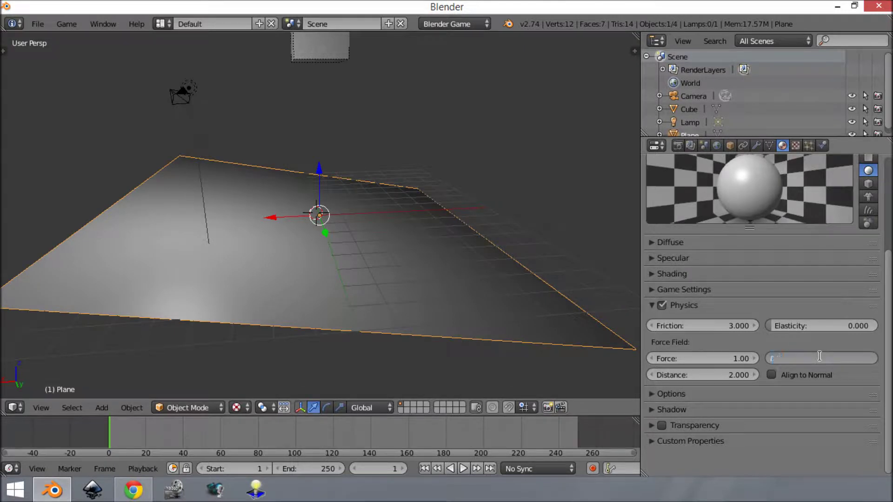
key("Return")
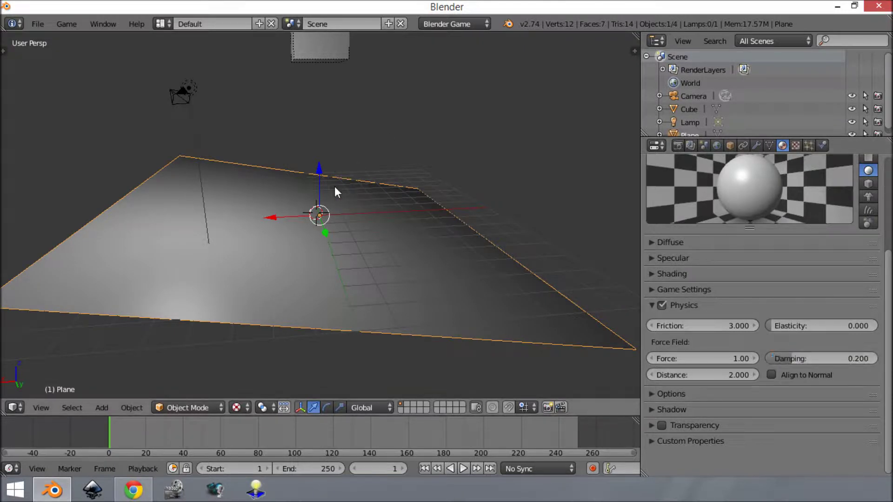
key("p")
key("Escape")
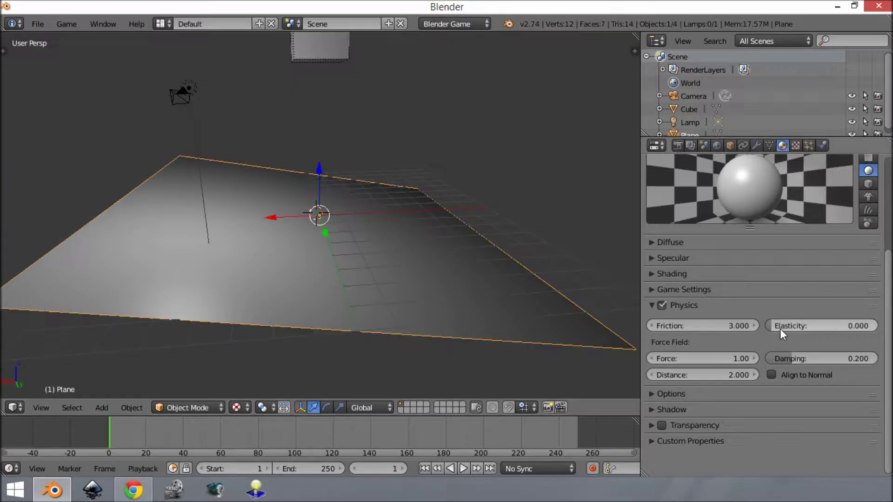
left_click_drag(819, 358, 772, 358)
key("p")
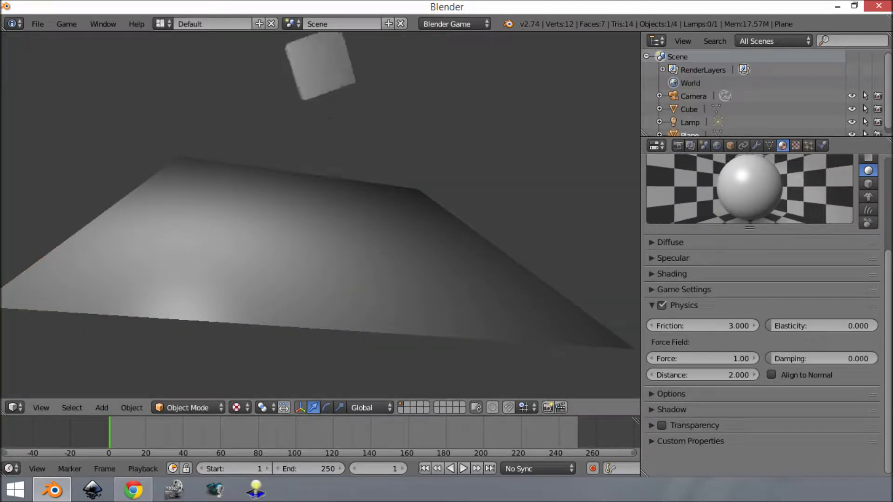
key("Escape")
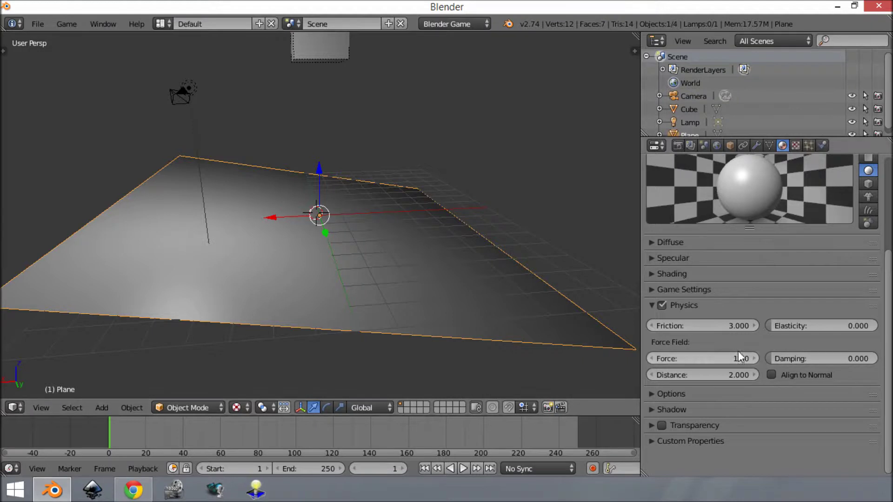
Enable Align to Normal on the plane's force field and test-run the game
left_click(772, 374)
key("p")
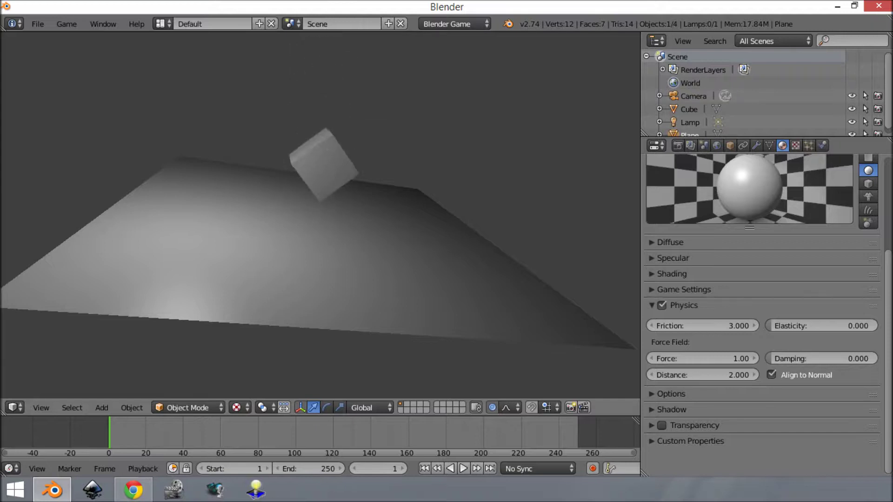
key("Escape")
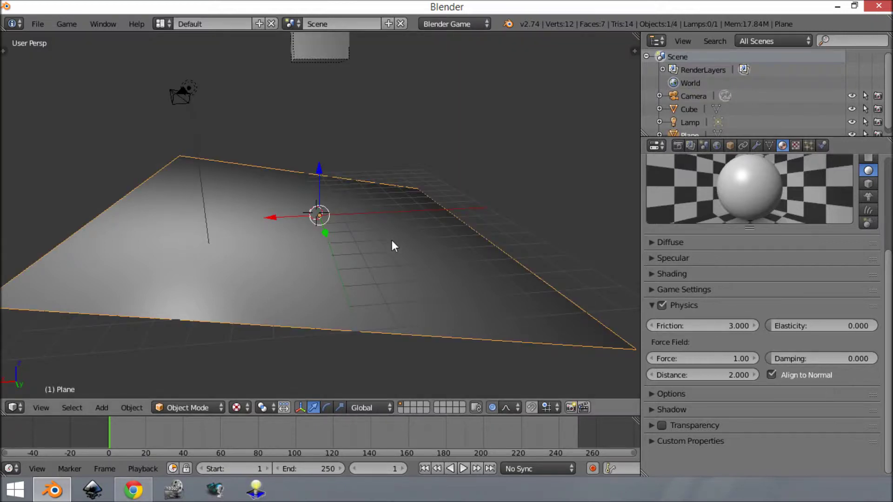
middle_click_drag(392, 243, 399, 261)
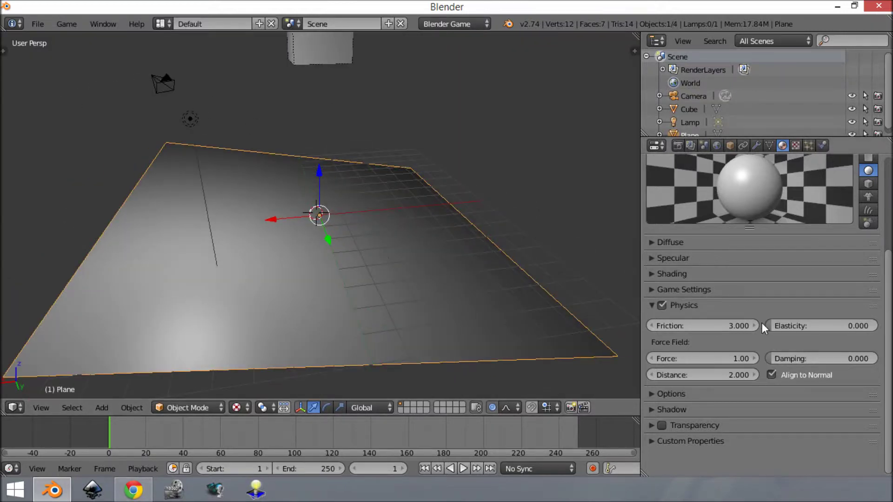
Disable Align to Normal, reframe the view, and start the game again
left_click(771, 375)
scroll(290, 275, "down", 2)
middle_click_drag(290, 274, 336, 303)
scroll(311, 291, "down", 3)
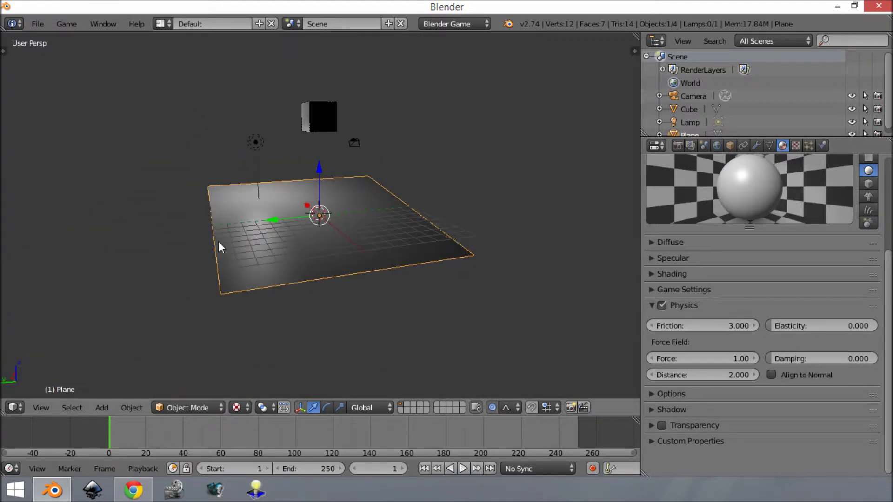
middle_click_drag(219, 241, 261, 130)
scroll(446, 279, "up", 3)
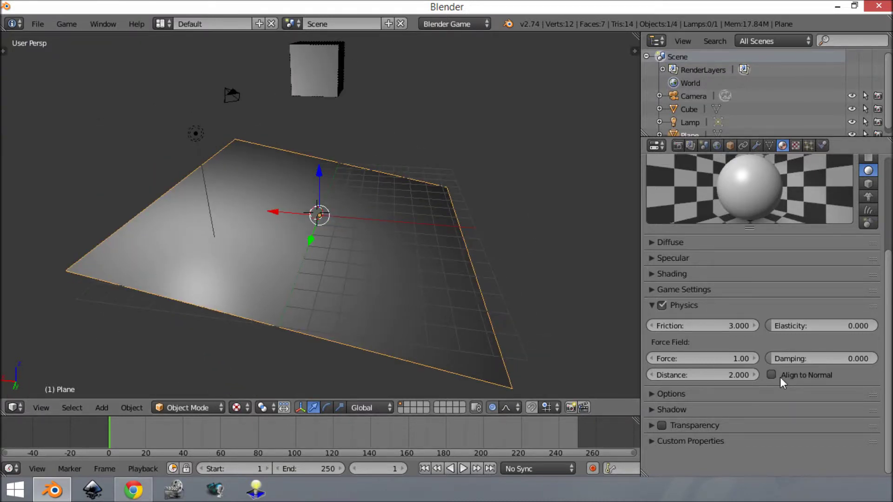
middle_click_drag(231, 186, 350, 167)
key("p")
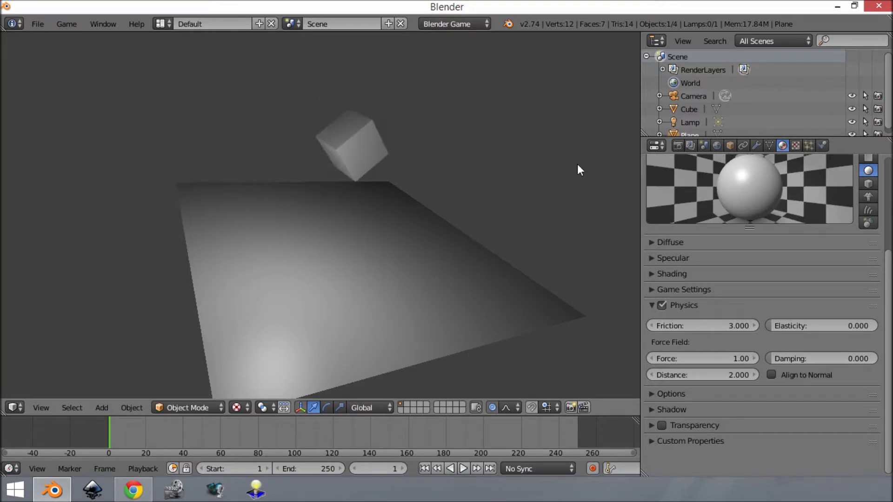
Exit the running game back to the editable scene
key("Escape")
scroll(735, 270, "up", 3)
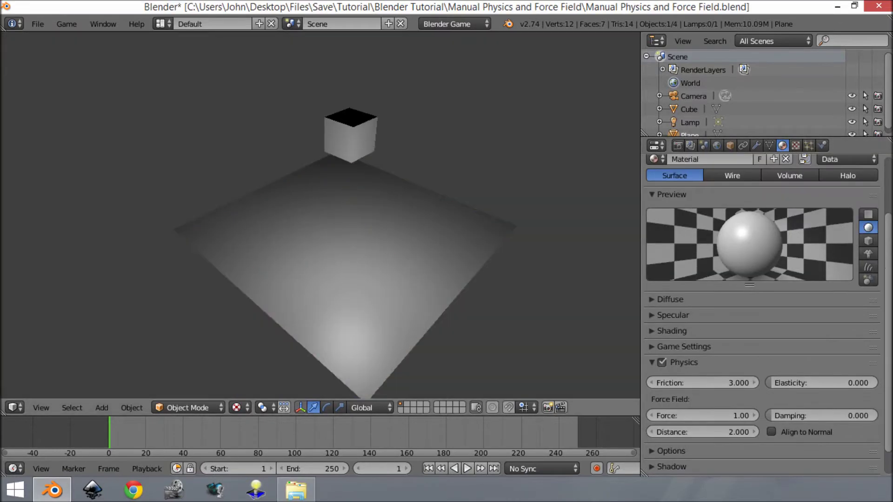